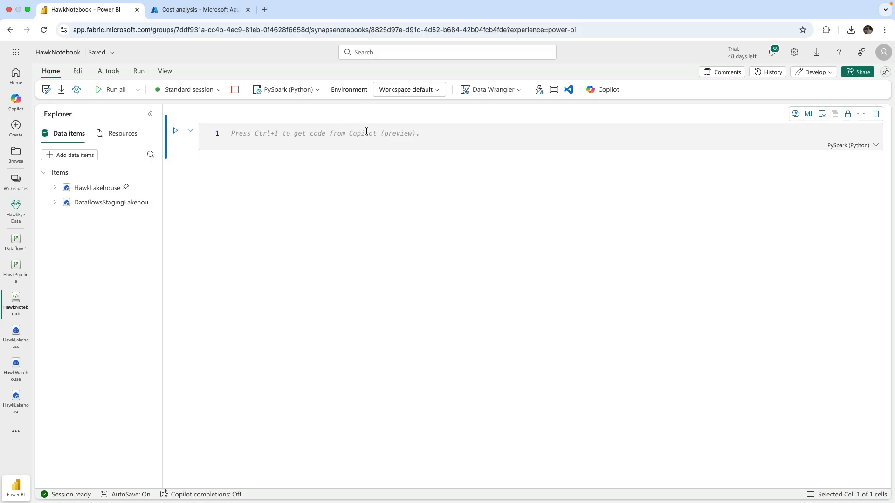
Review the available notebook language options without changing them.
click(313, 92)
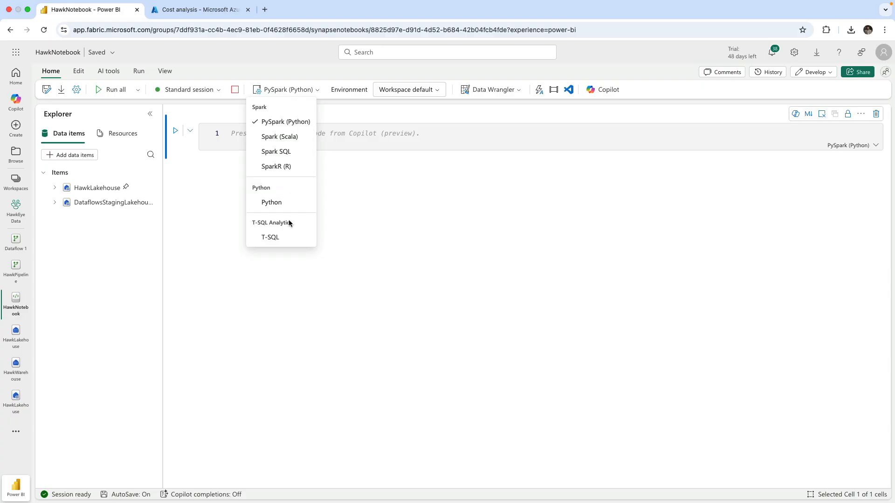
click(351, 206)
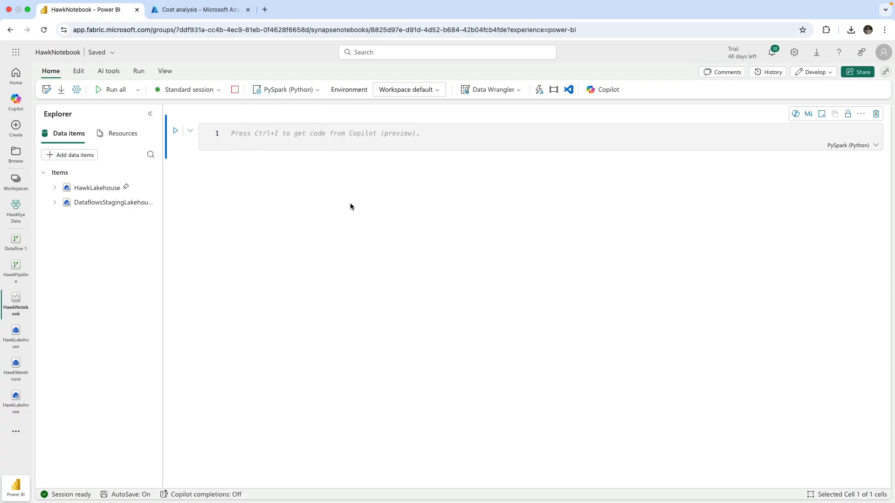
click(286, 133)
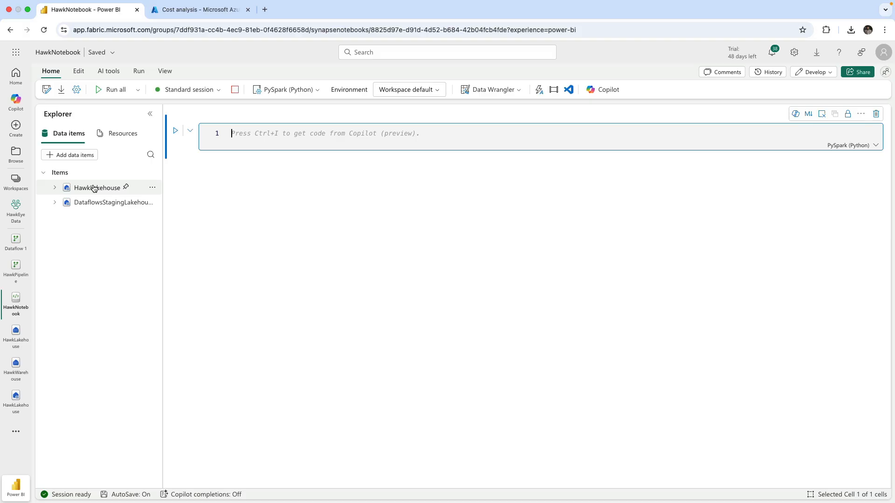
Browse the OneLake catalog of existing data sources without adding any.
click(71, 156)
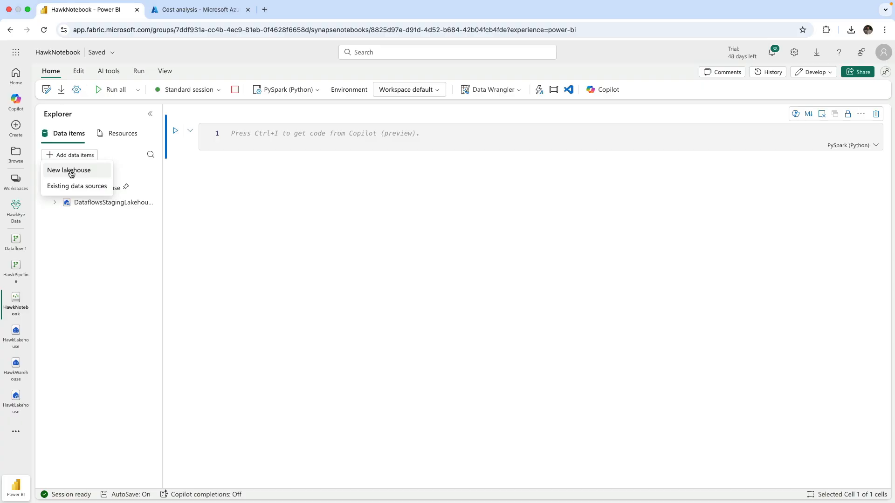
click(73, 186)
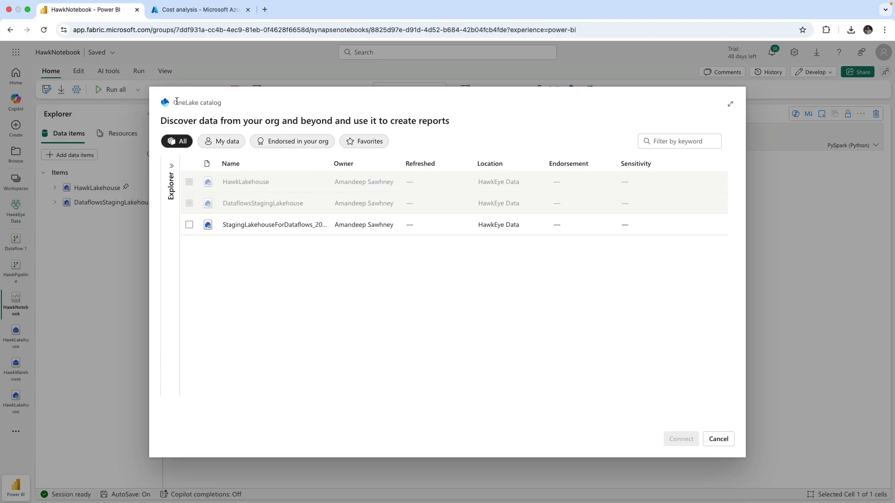
drag(173, 102, 232, 104)
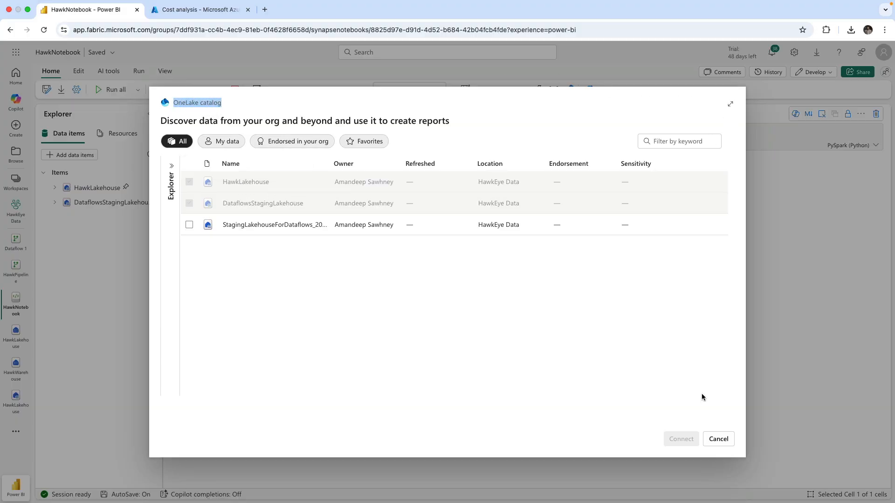
click(718, 440)
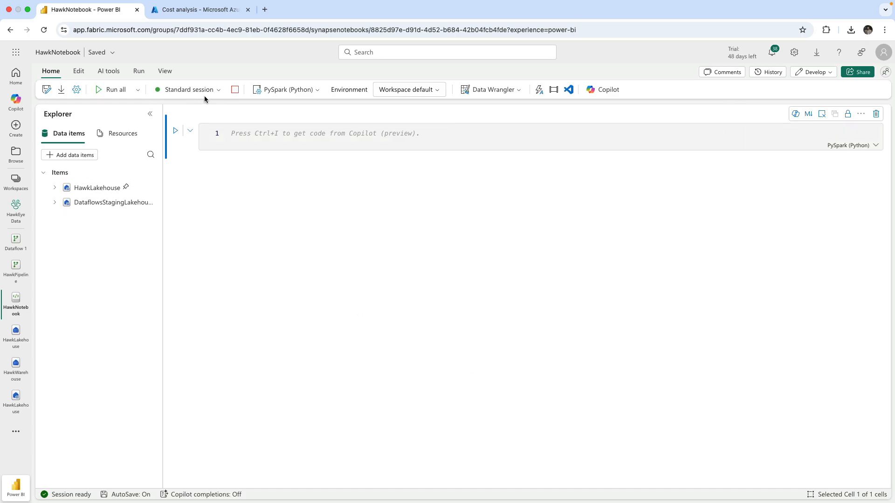
Review the available session options.
click(218, 90)
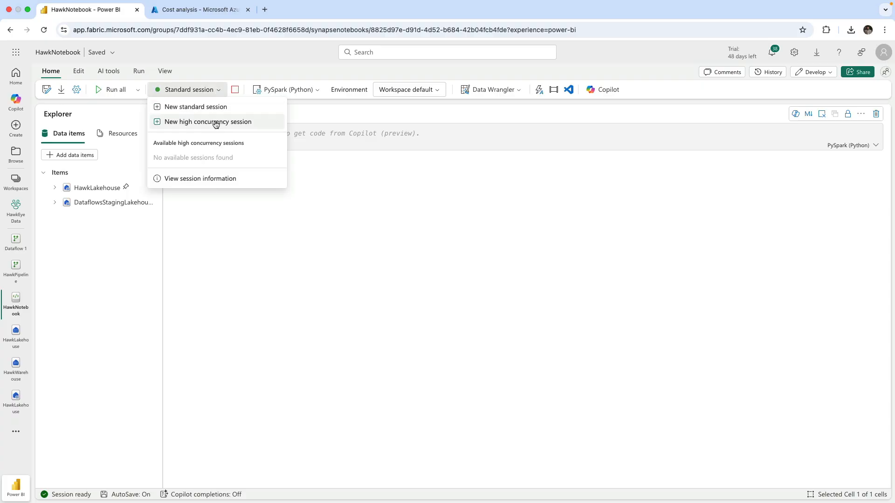
click(210, 220)
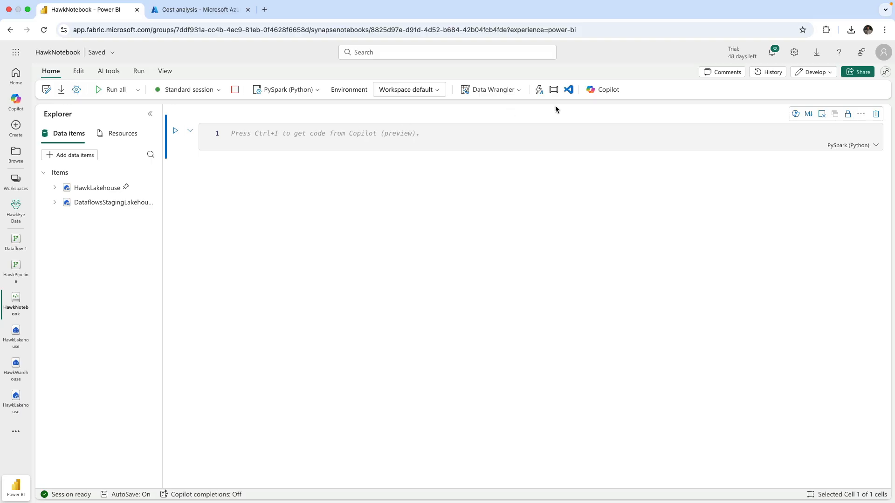
Open the Copilot pane and start a new chat.
click(615, 89)
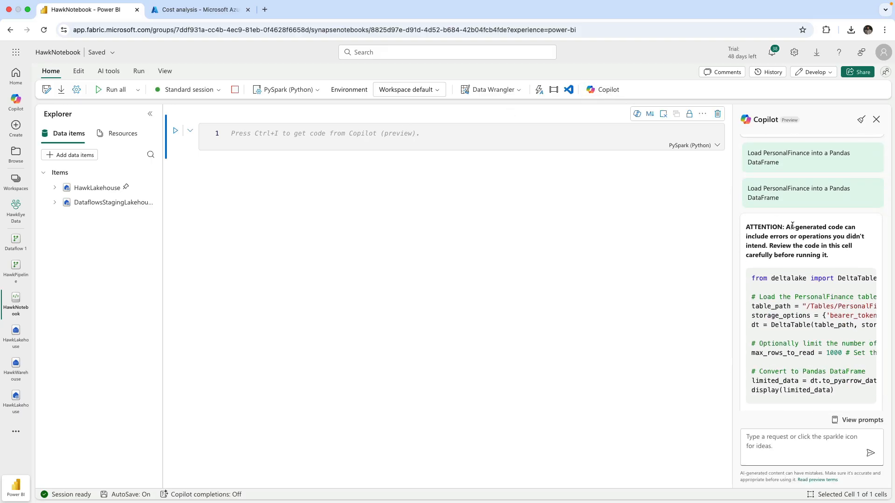
scroll(795, 224, up, 5)
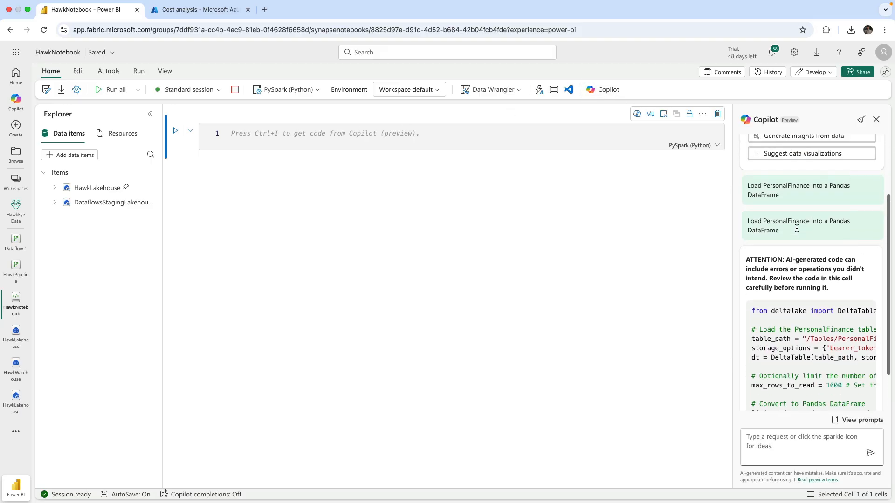
click(861, 120)
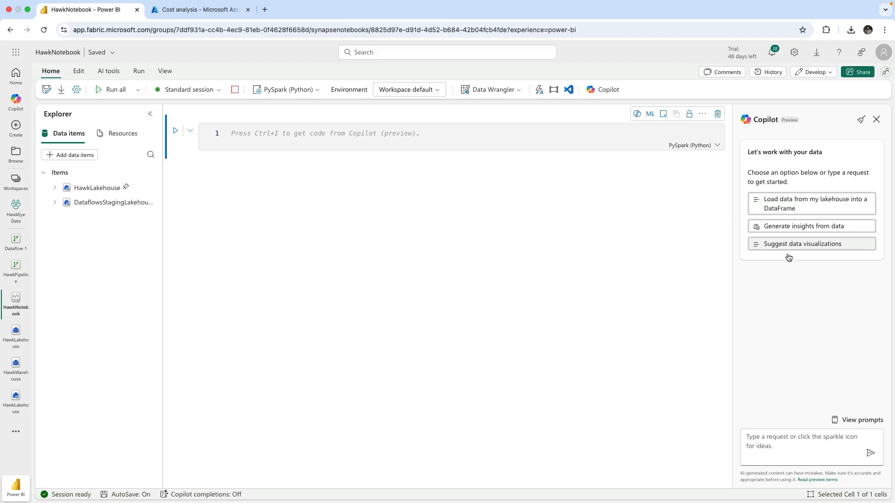
Ask Copilot to "Load the PersonalFinance table from my HawkLakehouse into a Pandas dataframe".
click(787, 436)
text(Lo)
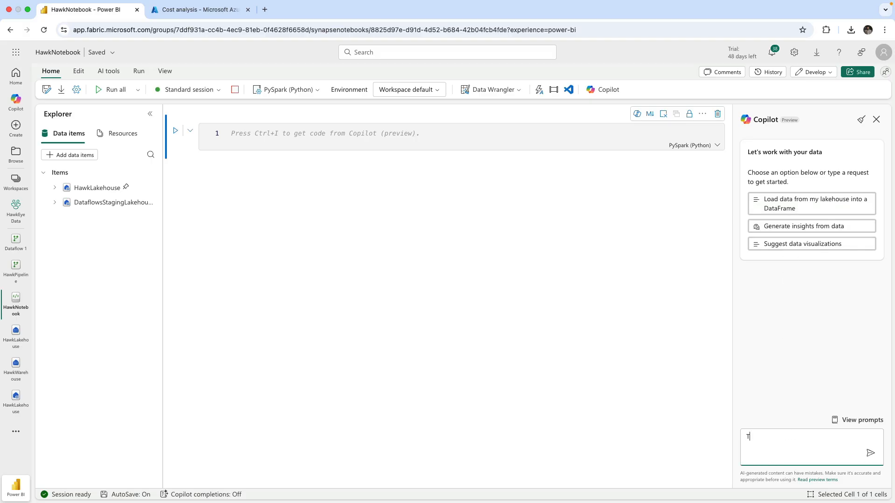
key(BackSpace)
key(BackSpace)
text(Load the PE)
key(BackSpace)
text(ersonalFinance table from my HawkLak)
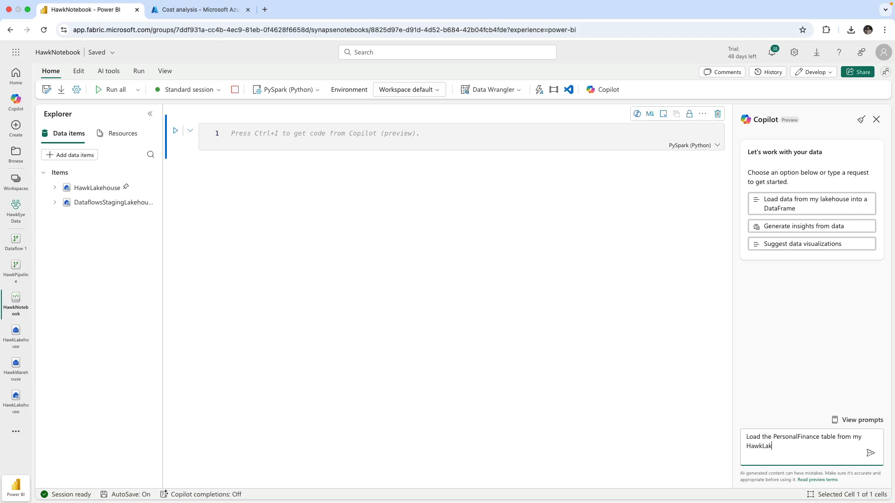
text(ehouse into a Pandas dataframe)
key(Return)
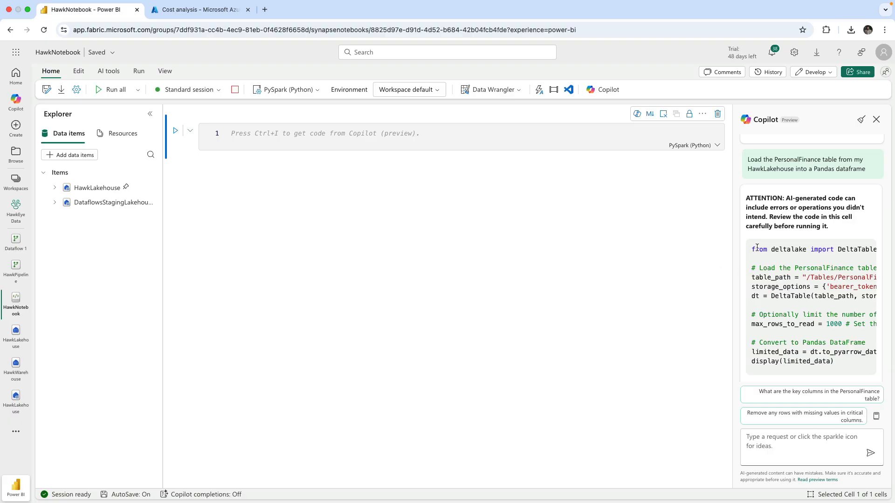
Highlight the code Copilot generated and close the Copilot pane.
drag(751, 249, 848, 358)
click(848, 361)
click(877, 119)
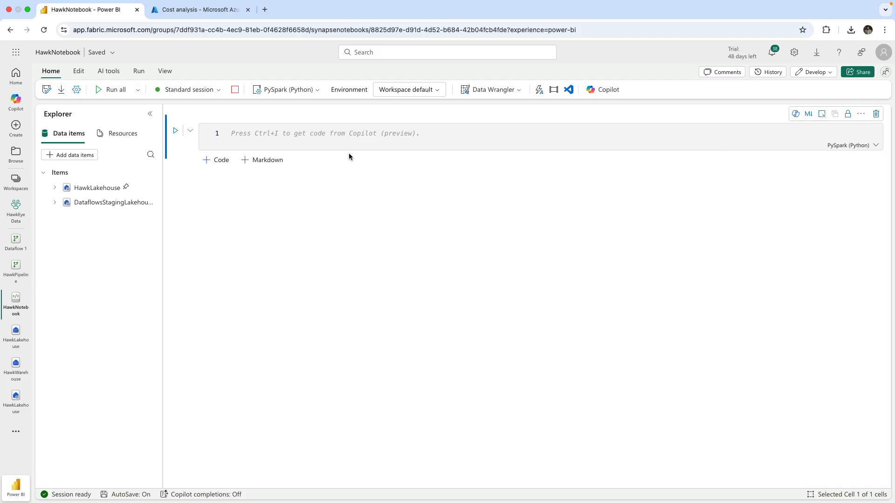
Ask in-cell Copilot to "Load my PersonalFinance table in a Pandas Dataframe".
click(271, 132)
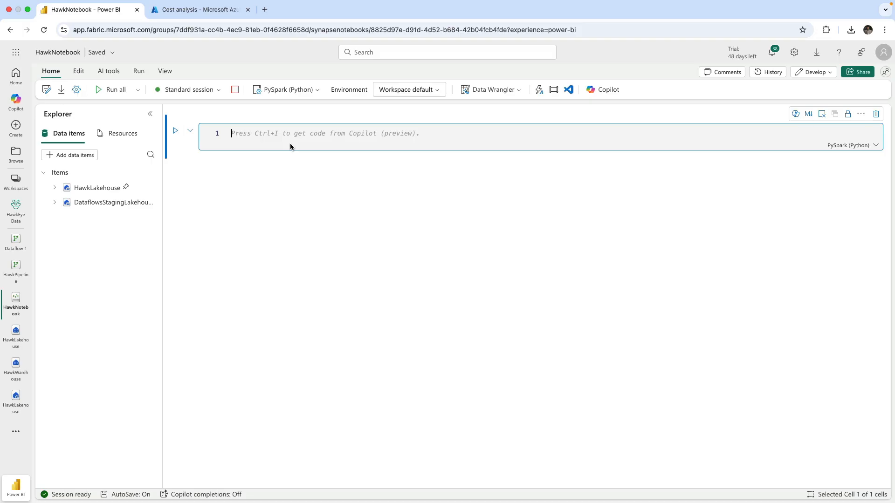
click(796, 114)
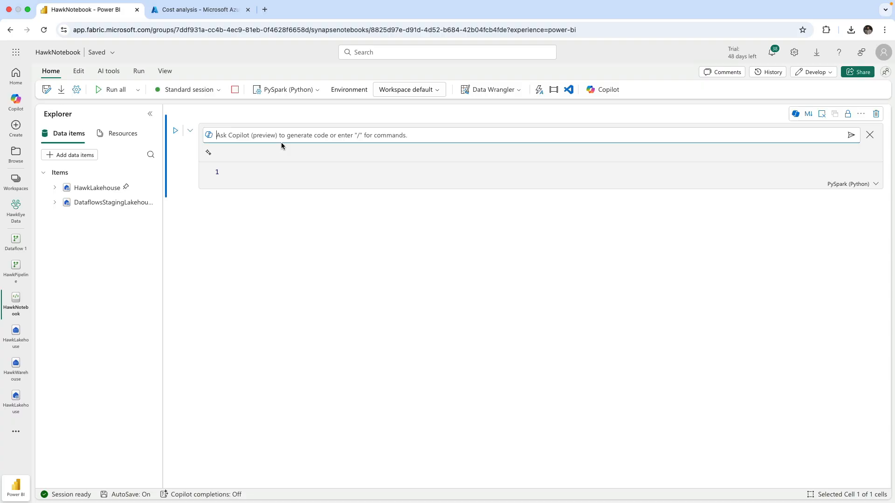
text(/)
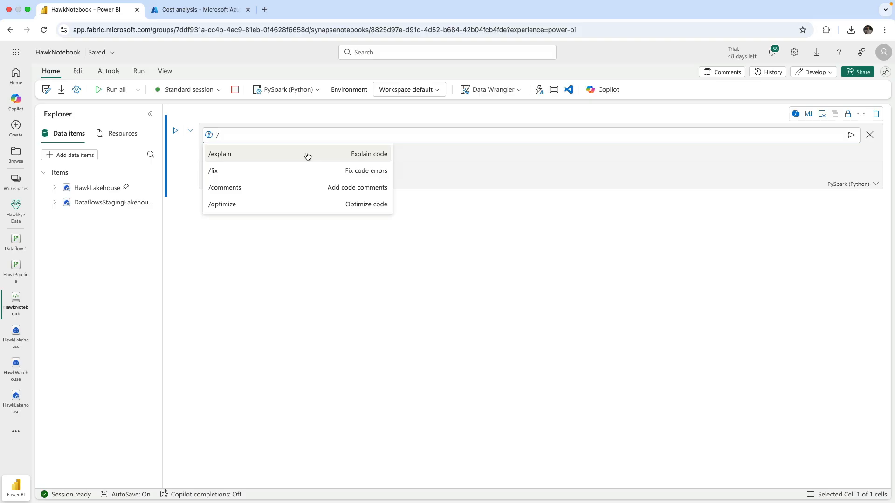
key(BackSpace)
text(Load my )
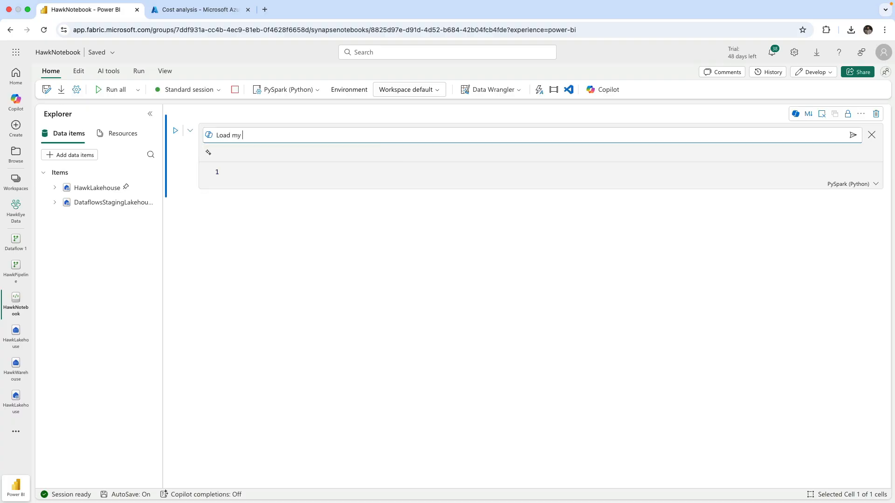
text(PersonalFinance table in a Pandas Dataframe)
key(Return)
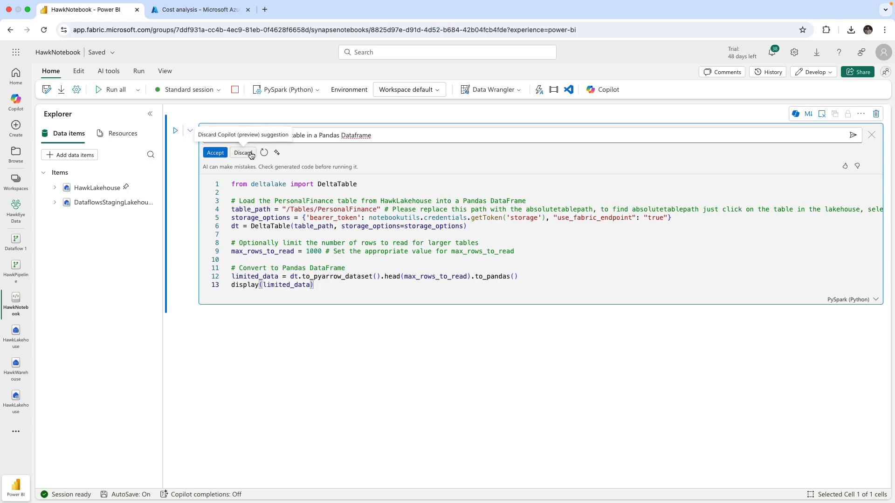
Review Copilot's code commands and discard the generated code.
click(279, 154)
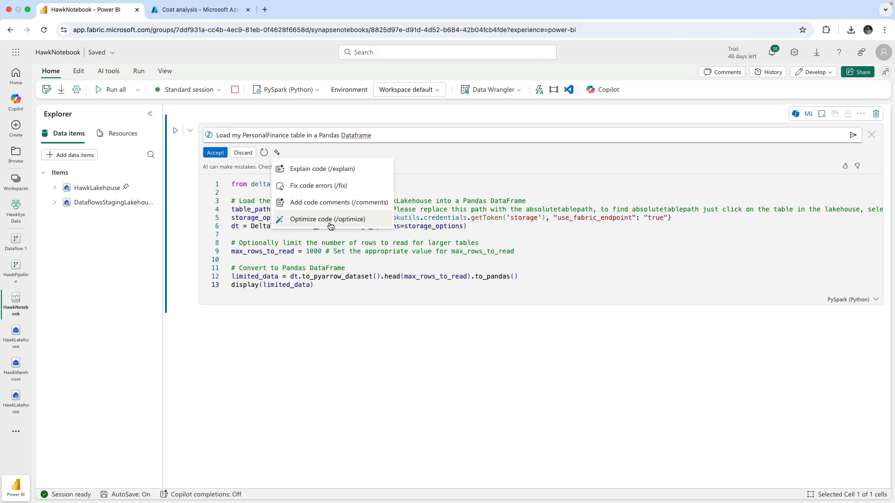
click(443, 218)
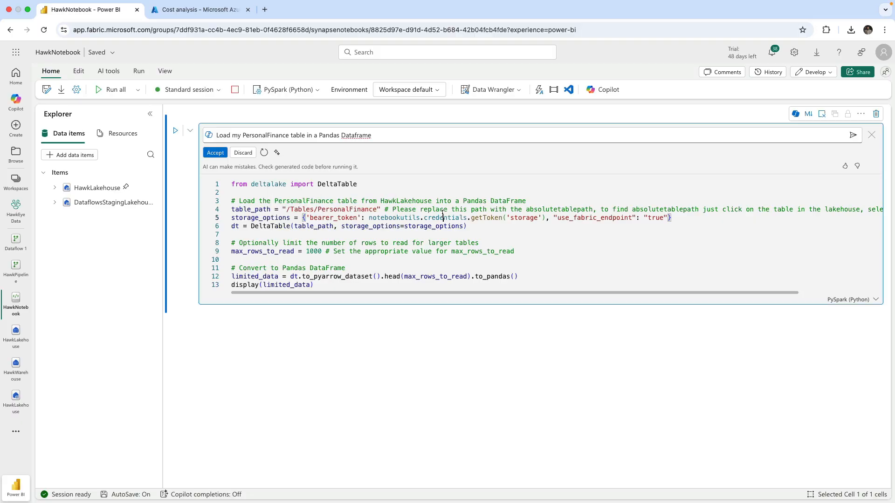
click(247, 157)
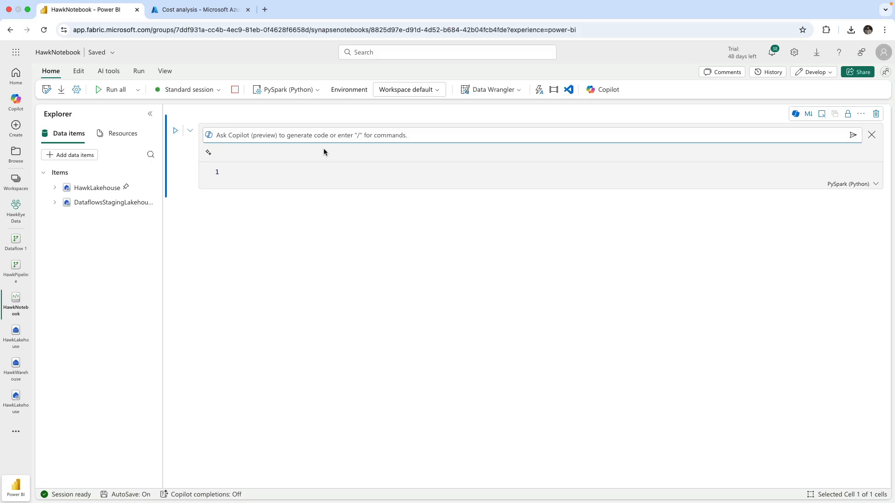
Open Data Wrangler on the pandas_df DataFrame and browse its columns.
click(492, 96)
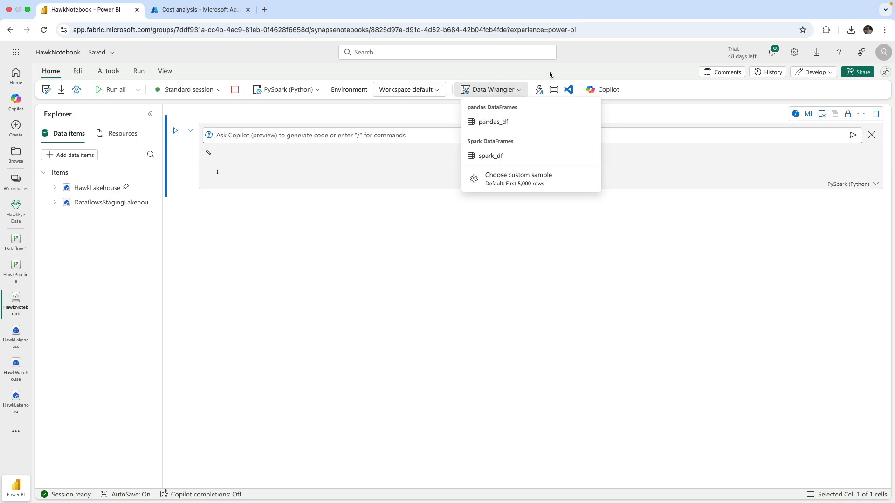
click(530, 124)
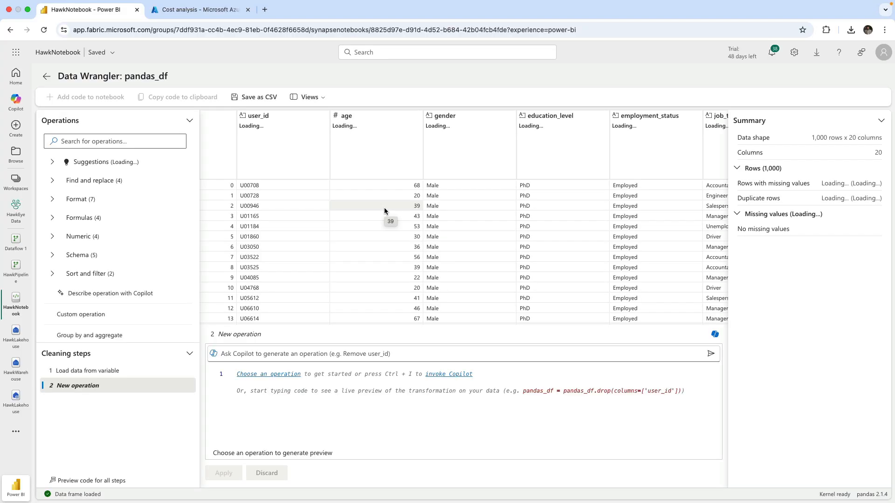
scroll(493, 250, right, 3)
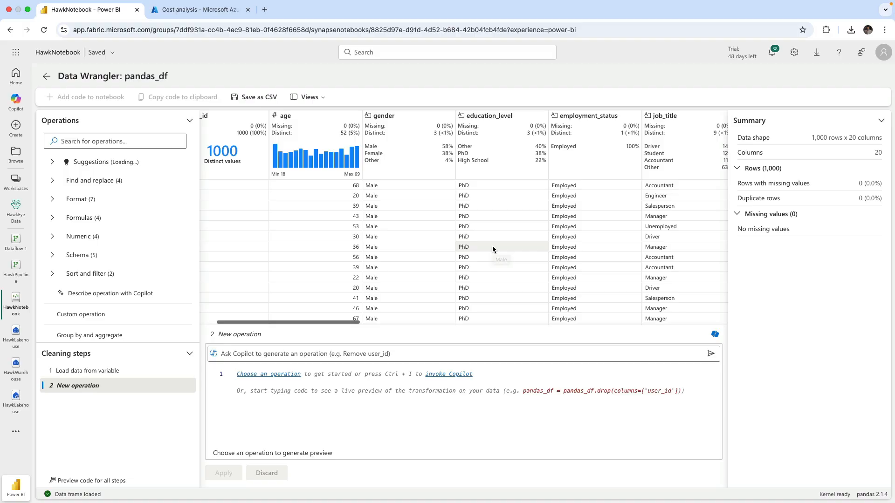
scroll(493, 250, right, 10)
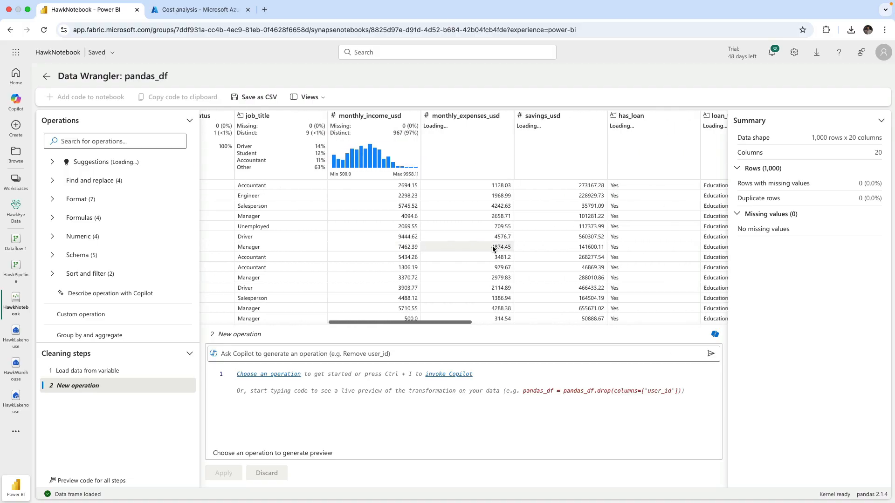
scroll(493, 249, right, 2)
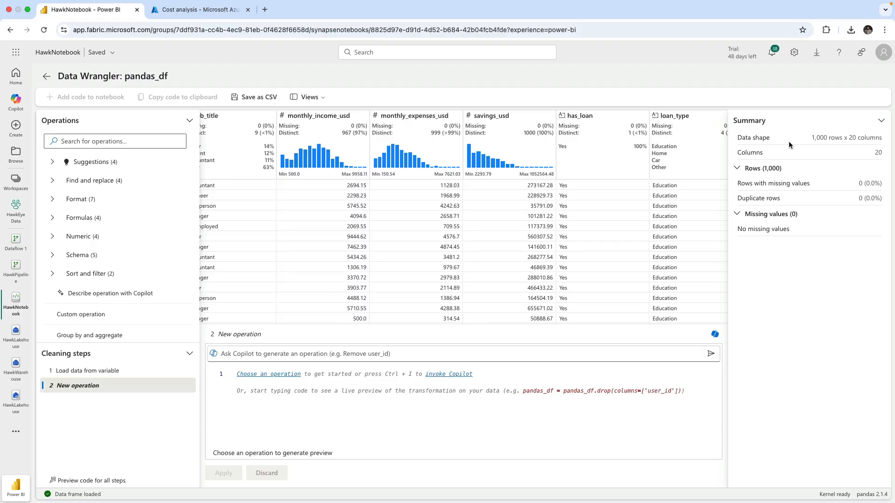
Collapse and hide the Summary pane in Data Wrangler.
drag(811, 138, 883, 154)
drag(860, 200, 882, 202)
click(881, 121)
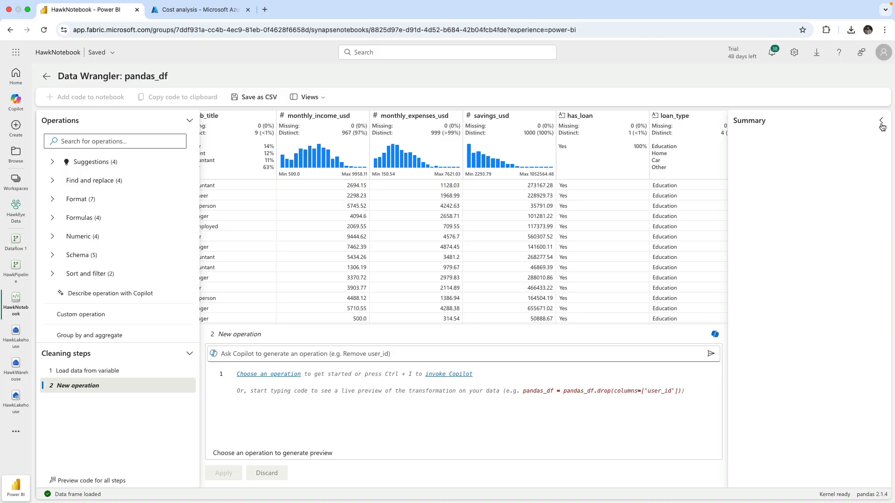
click(310, 97)
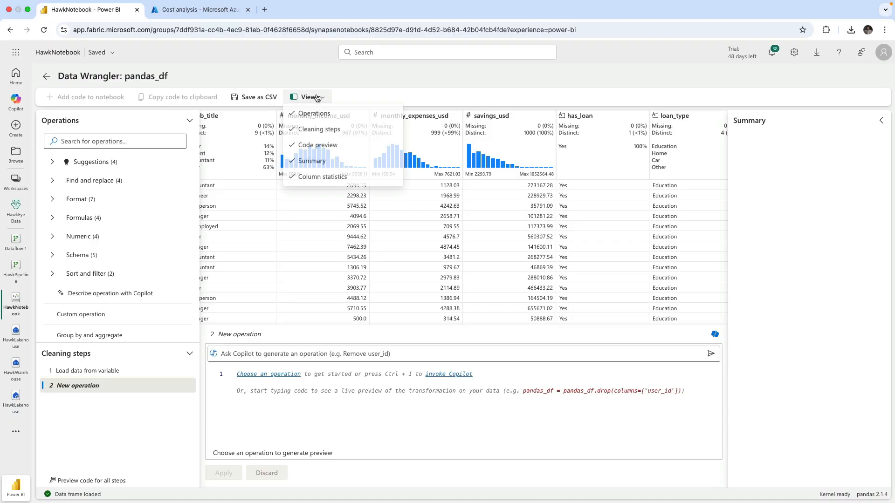
click(325, 163)
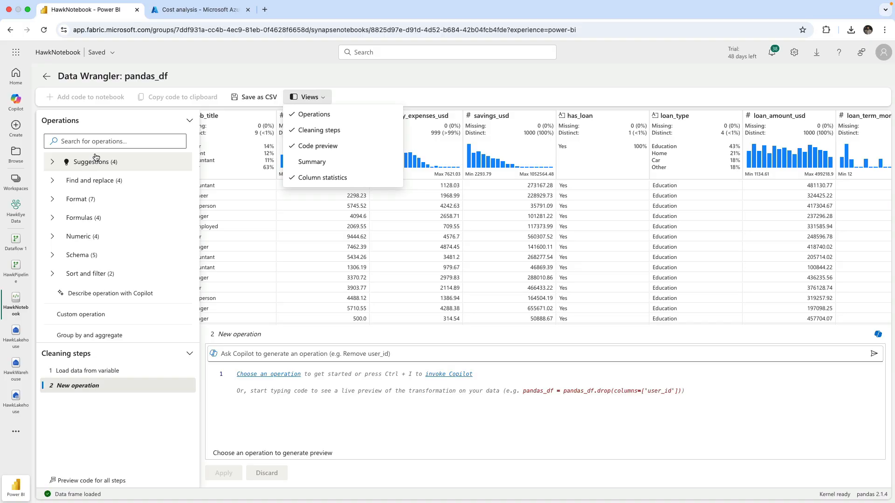
Apply the Drop duplicate rows operation across all columns from the Find and replace operations.
click(55, 162)
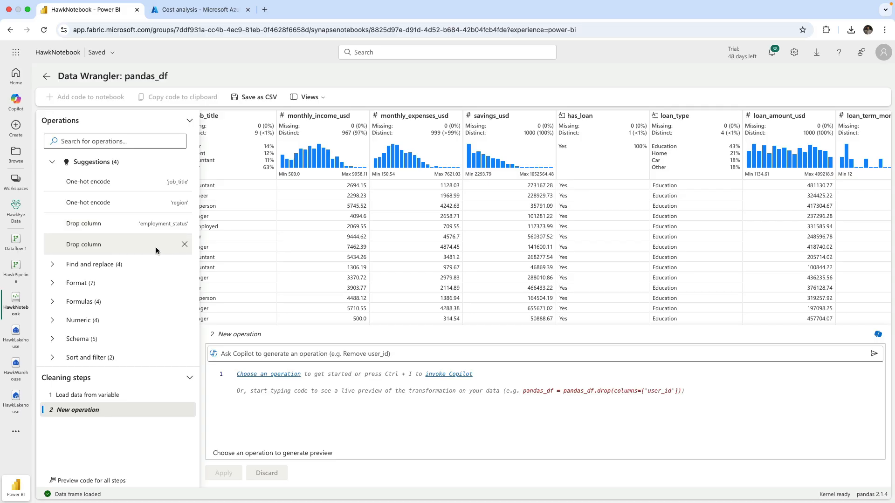
click(52, 162)
click(52, 181)
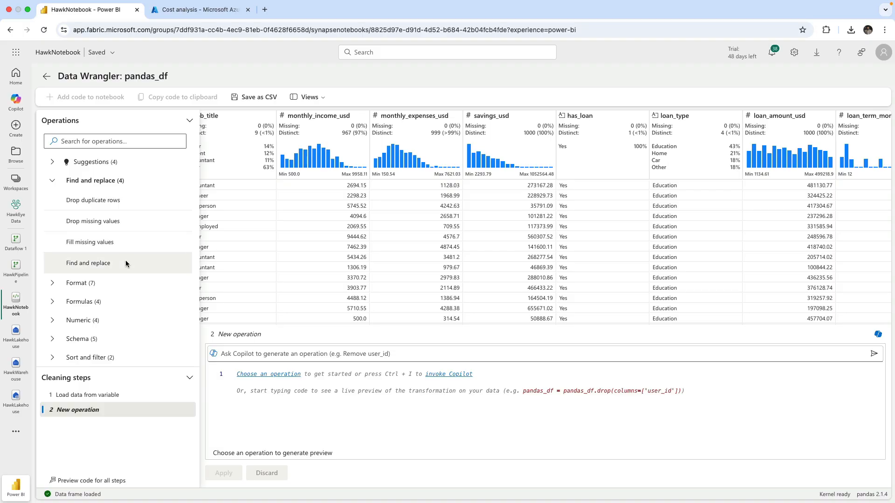
click(102, 201)
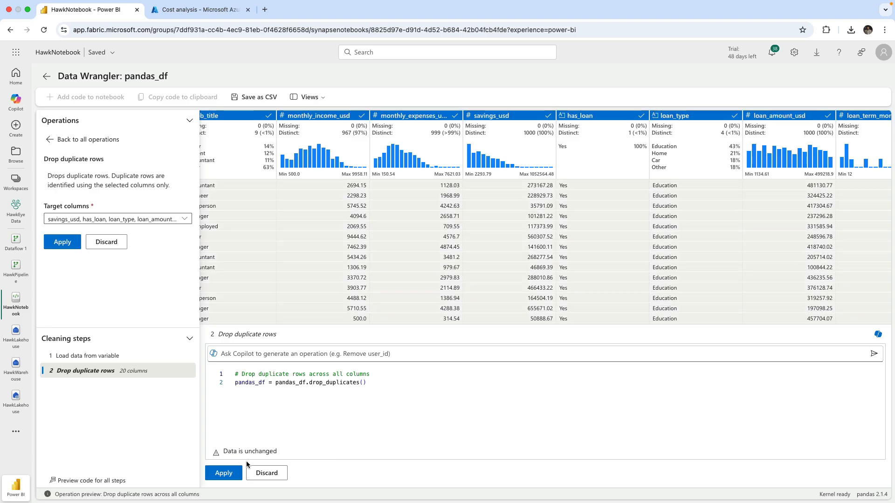
click(223, 474)
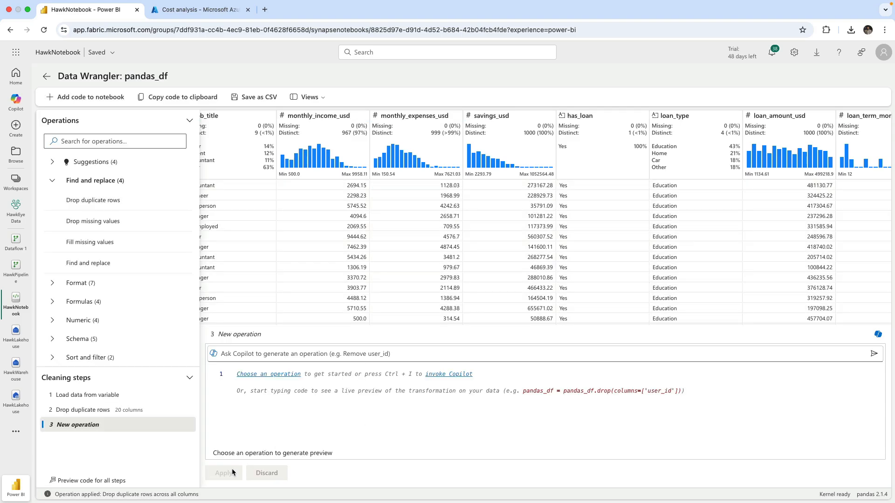
Open the Drop duplicate rows cleaning step for review, then return to the current new operation.
click(98, 410)
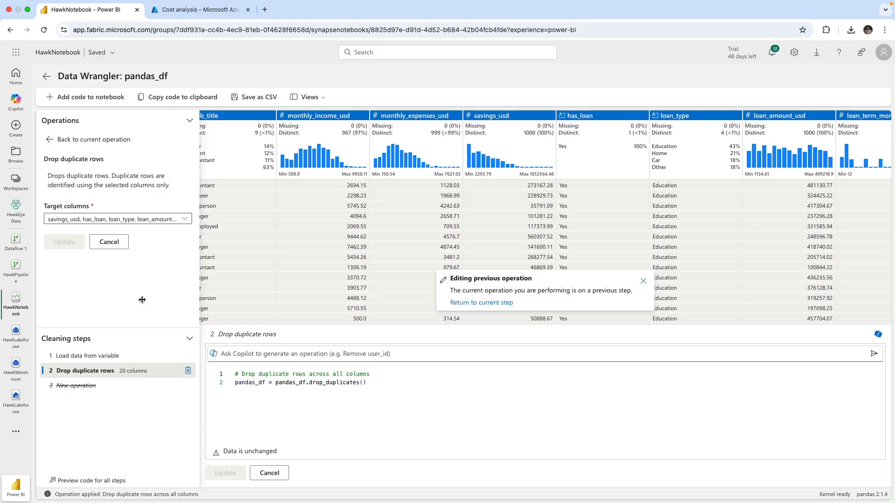
click(51, 139)
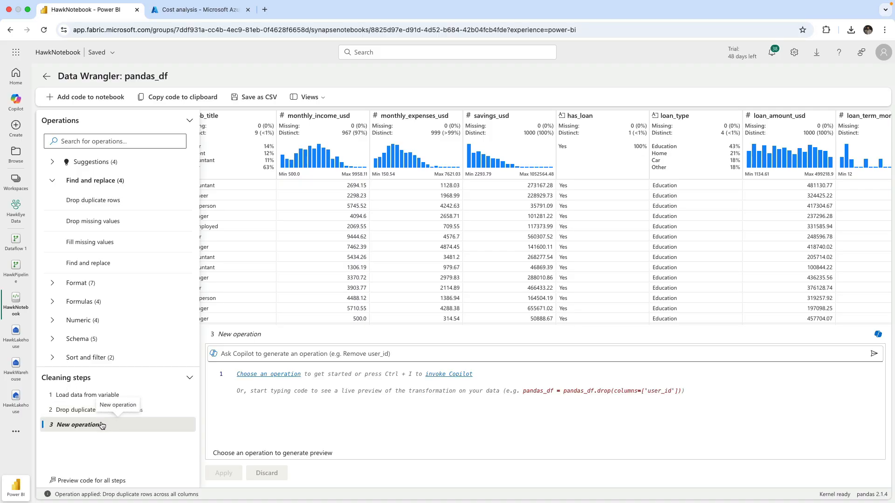
scroll(292, 294, left, 10)
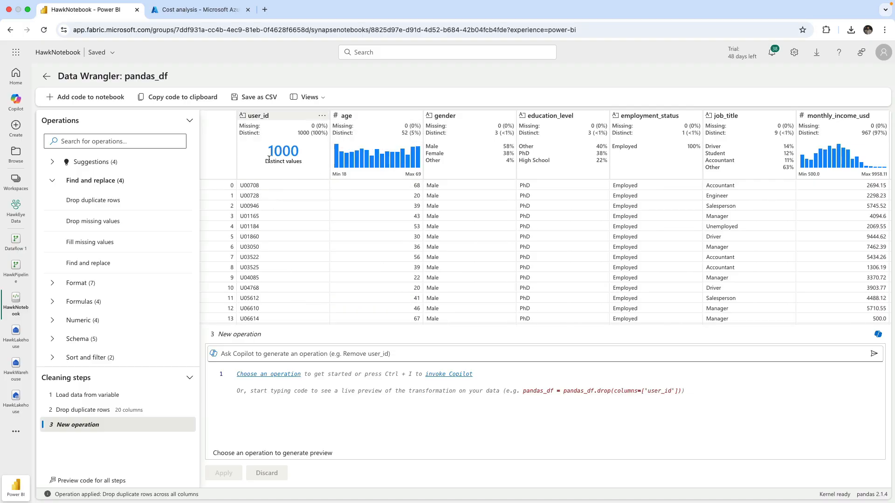
Hide the Operations and Cleaning steps panes, then show both panes again.
click(306, 100)
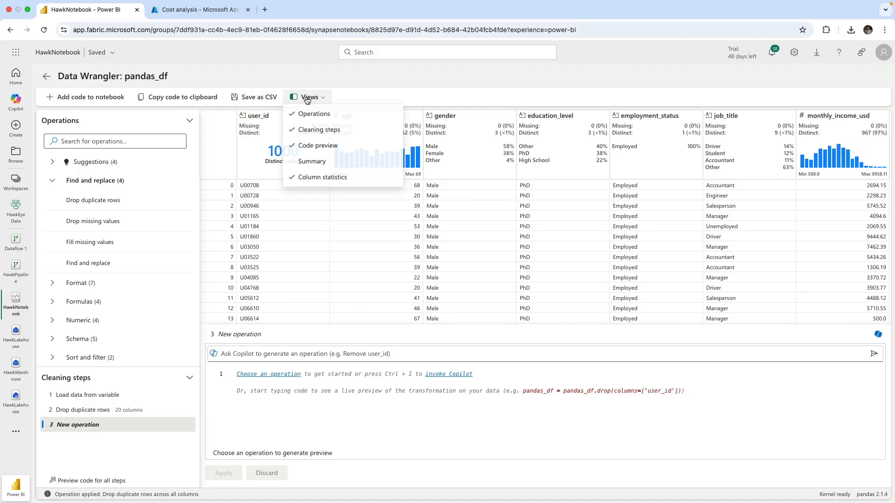
click(312, 115)
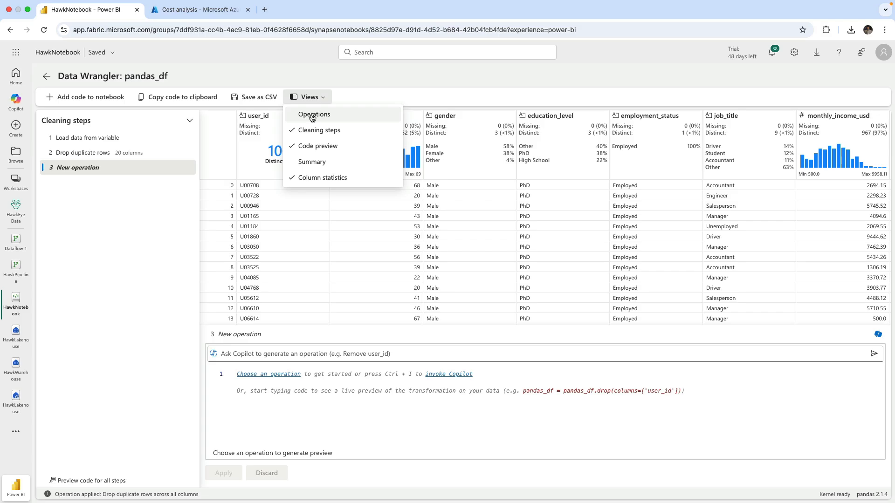
click(324, 133)
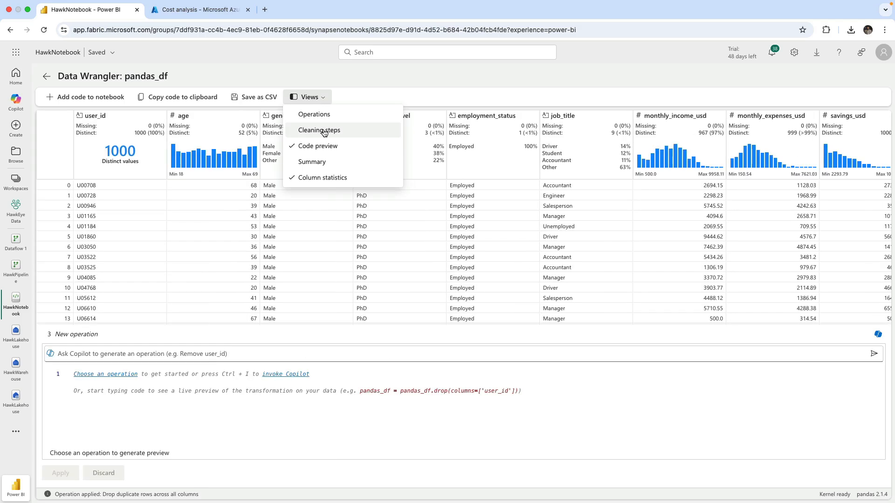
click(50, 160)
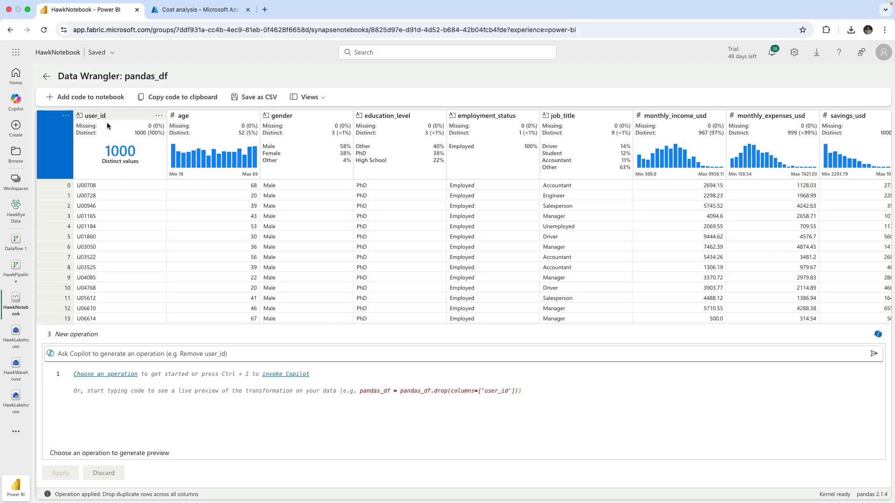
scroll(637, 174, right, 3)
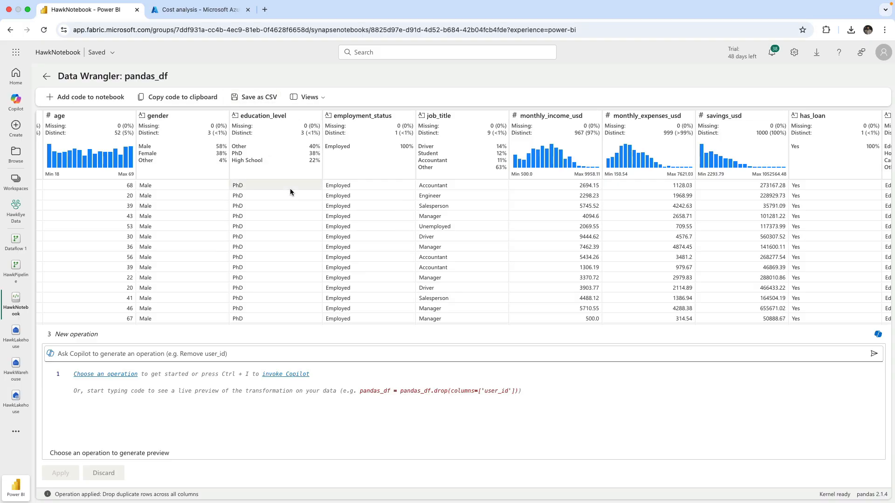
click(301, 99)
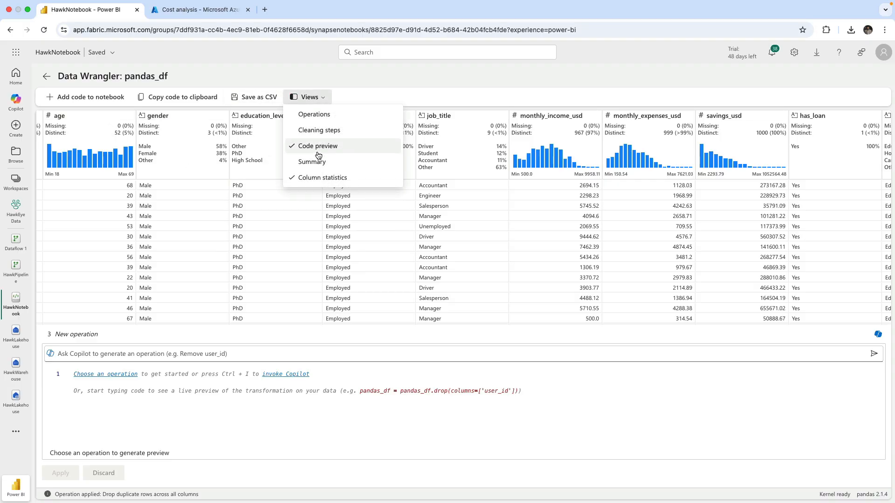
click(322, 131)
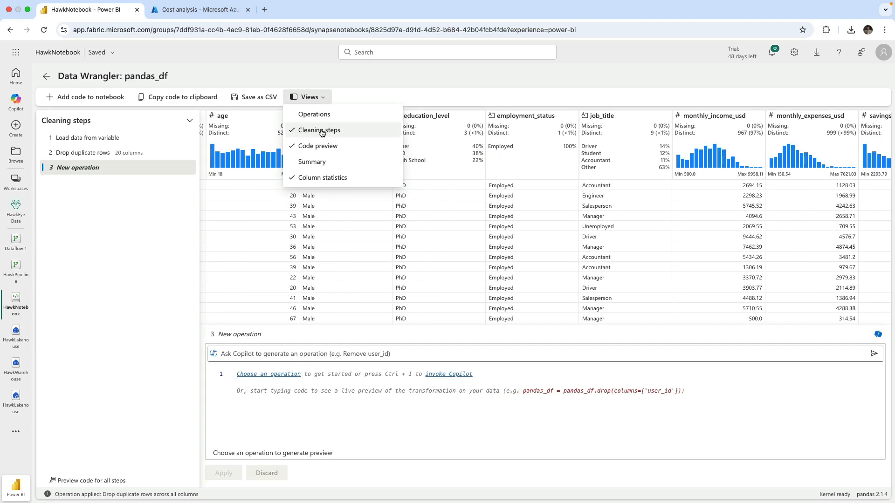
click(315, 114)
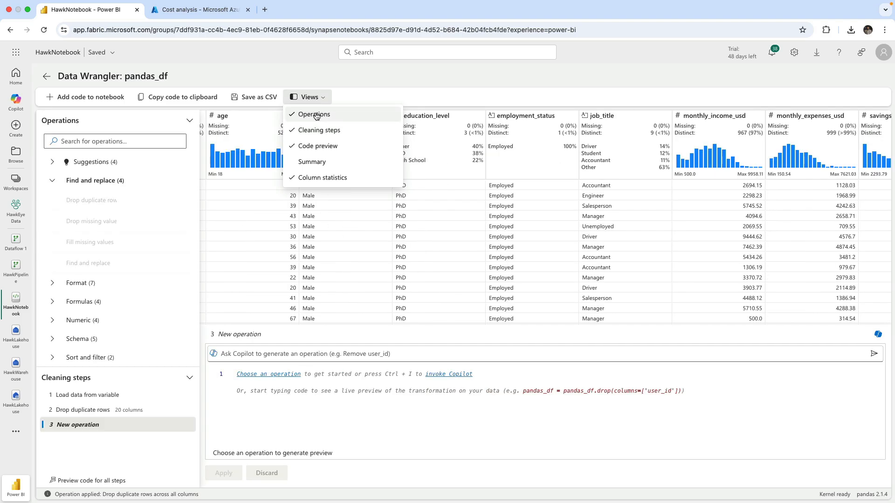
Expand the Format and Formulas operation categories and browse the available operations and columns.
click(54, 283)
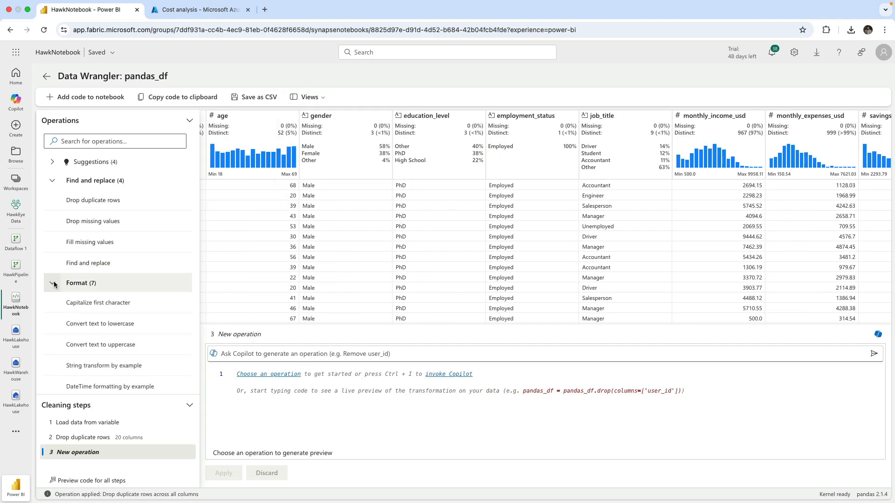
scroll(54, 282, down, 2)
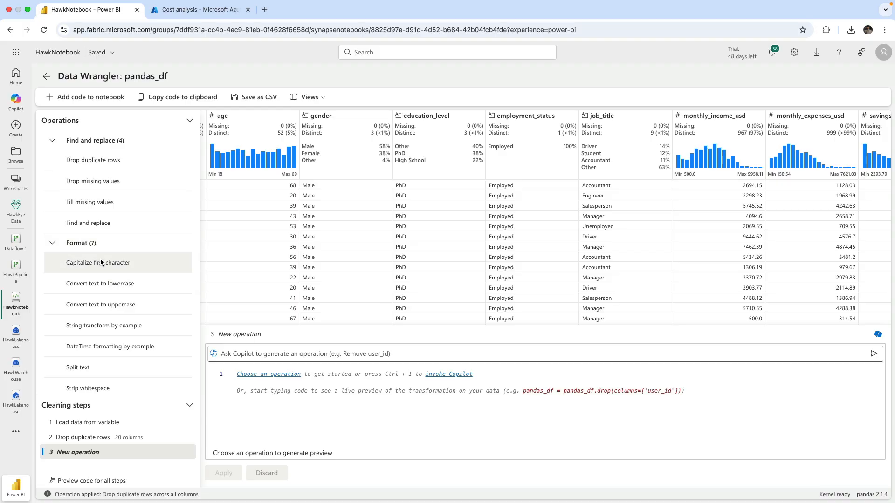
scroll(97, 280, down, 3)
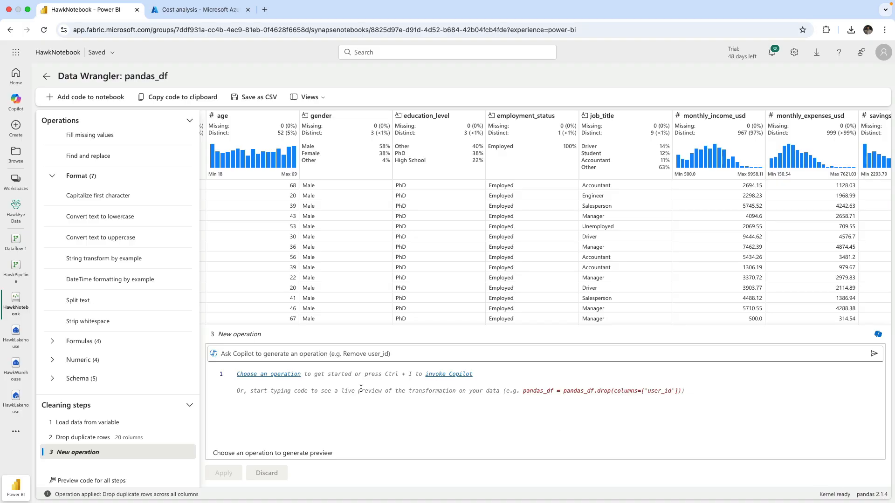
scroll(130, 269, down, 3)
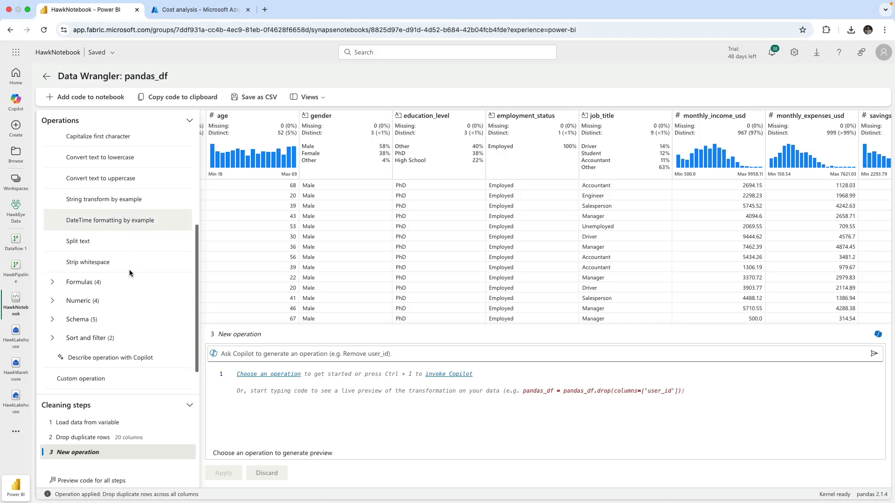
click(55, 268)
scroll(54, 268, down, 3)
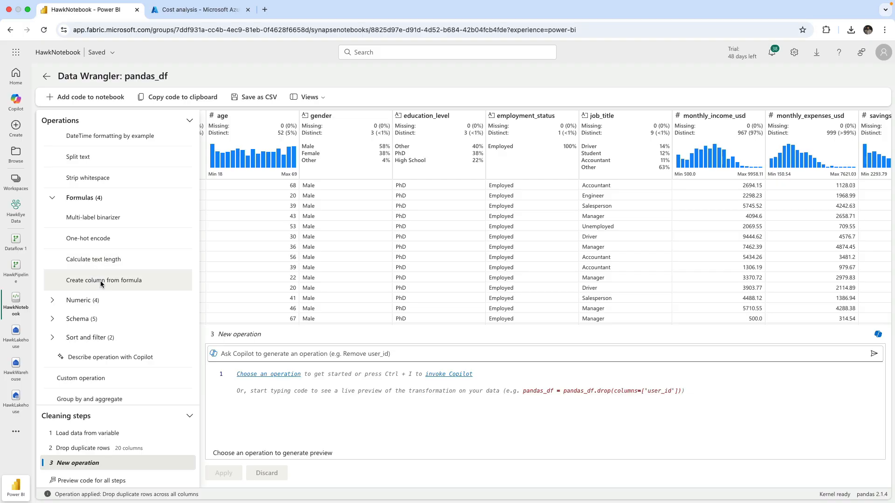
scroll(529, 251, right, 3)
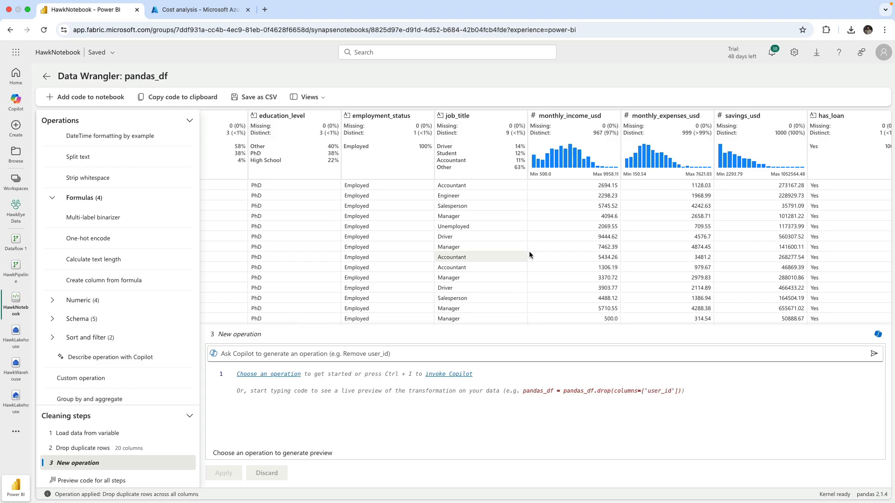
mouse_move(650, 143)
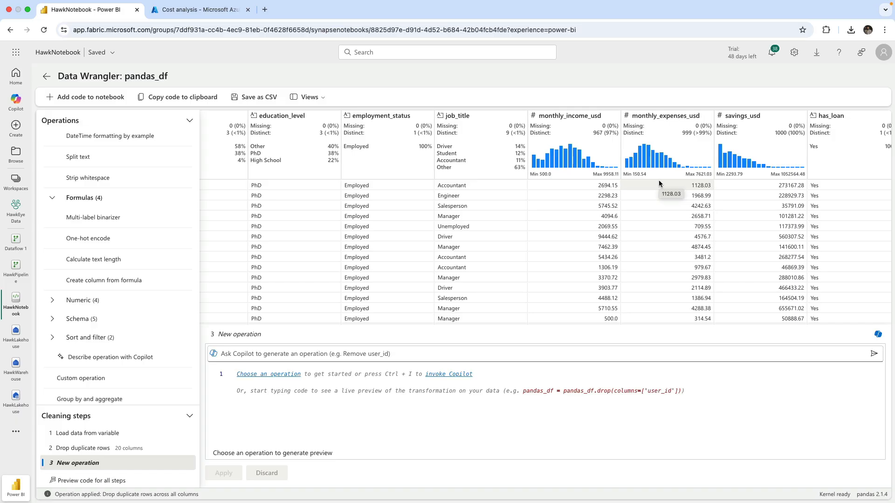
scroll(61, 303, down, 1)
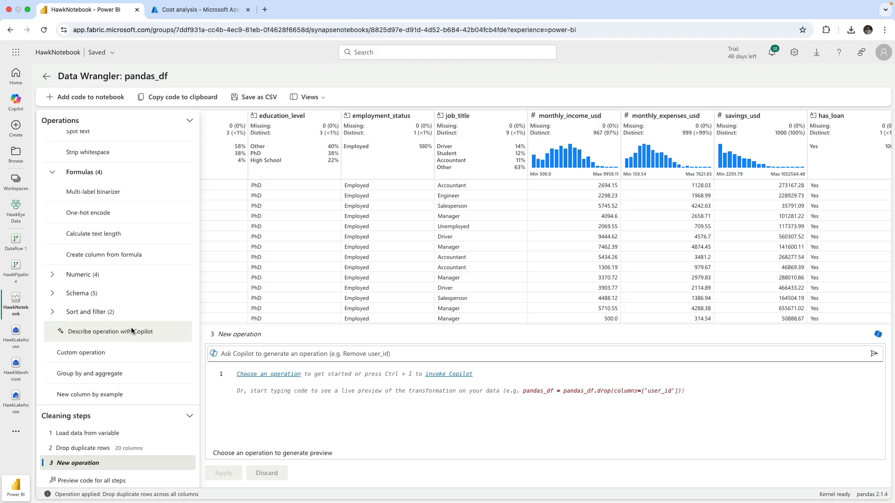
scroll(132, 331, up, 5)
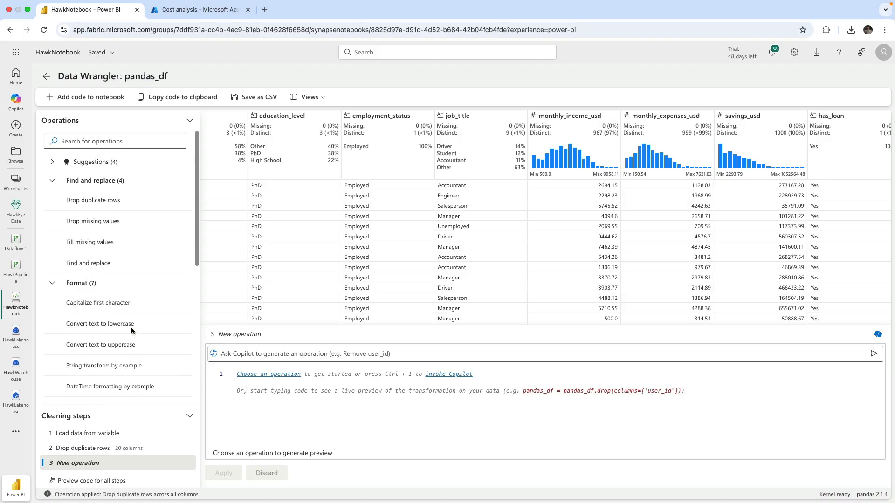